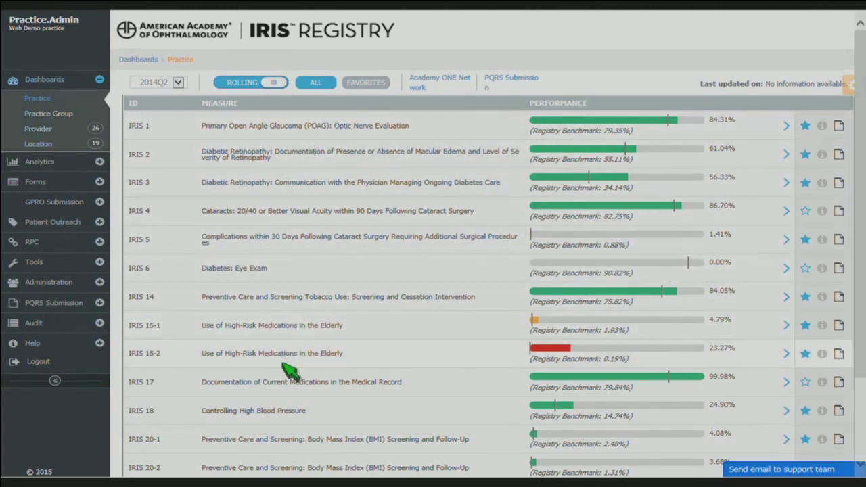
- Review the full list of practice quality measures and compare their performance with the registry benchmarks
{"action": "scroll", "coordinate": [281, 278], "scroll_direction": "down", "scroll_amount": 1}
{"action": "scroll", "coordinate": [281, 277], "scroll_direction": "down", "scroll_amount": 1}
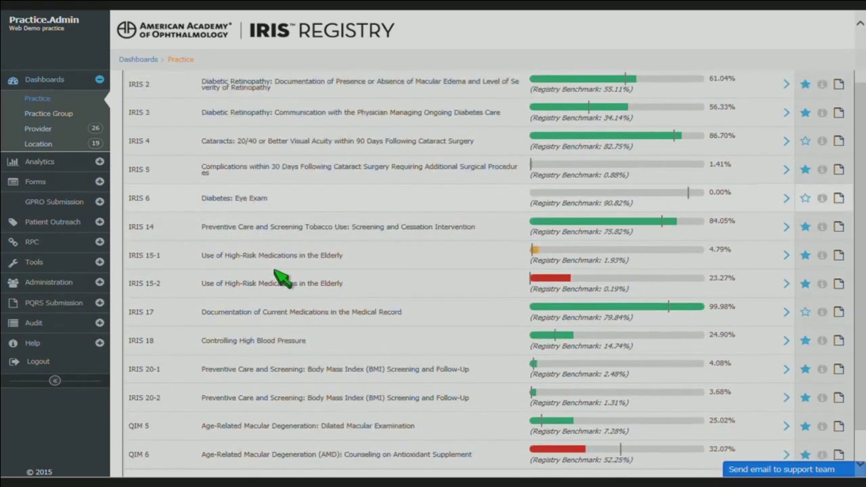
{"action": "scroll", "coordinate": [281, 278], "scroll_direction": "down", "scroll_amount": 1}
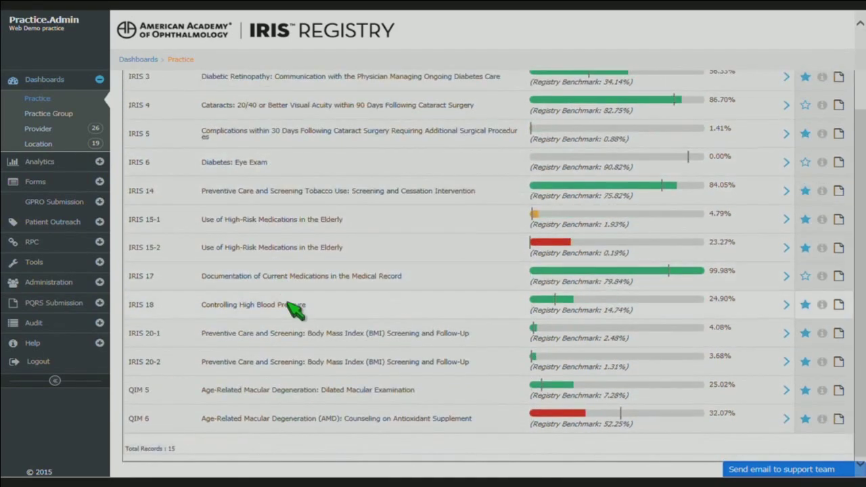
{"action": "scroll", "coordinate": [324, 389], "scroll_direction": "up", "scroll_amount": 3}
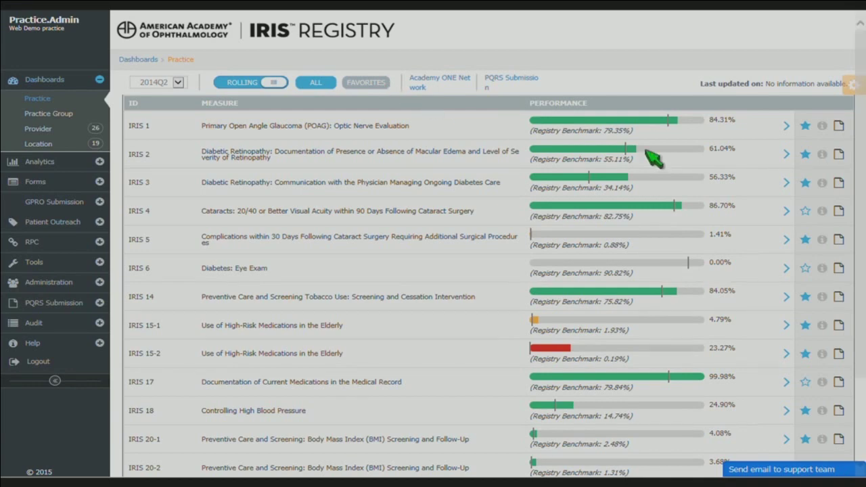
- Open the measure definition for IRIS 1 and read its population criteria
{"action": "mouse_move", "coordinate": [823, 127]}
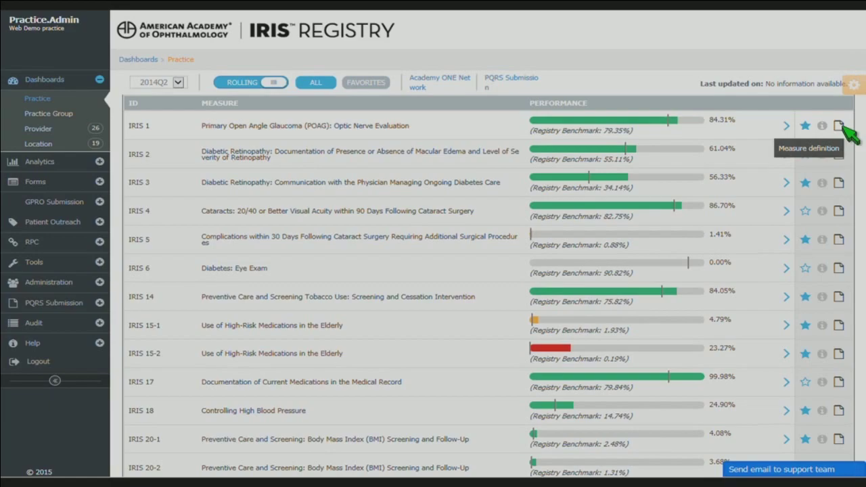
{"action": "left_click", "coordinate": [839, 126]}
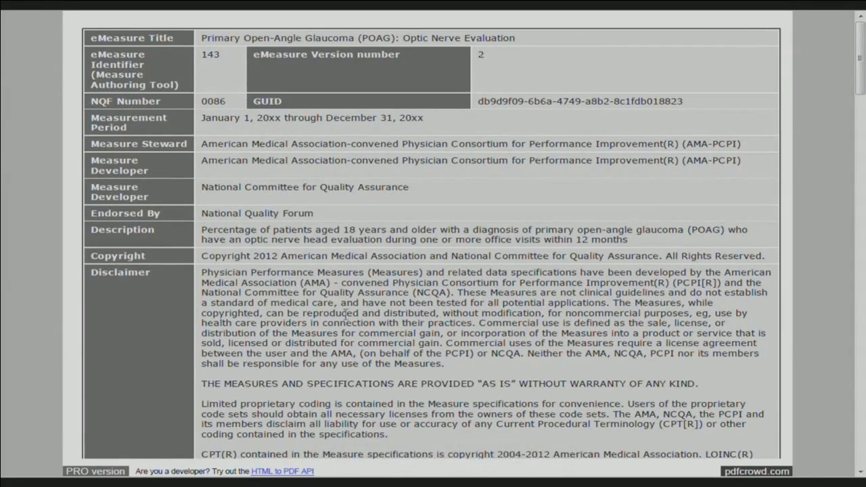
{"action": "scroll", "coordinate": [338, 241], "scroll_direction": "down", "scroll_amount": 20}
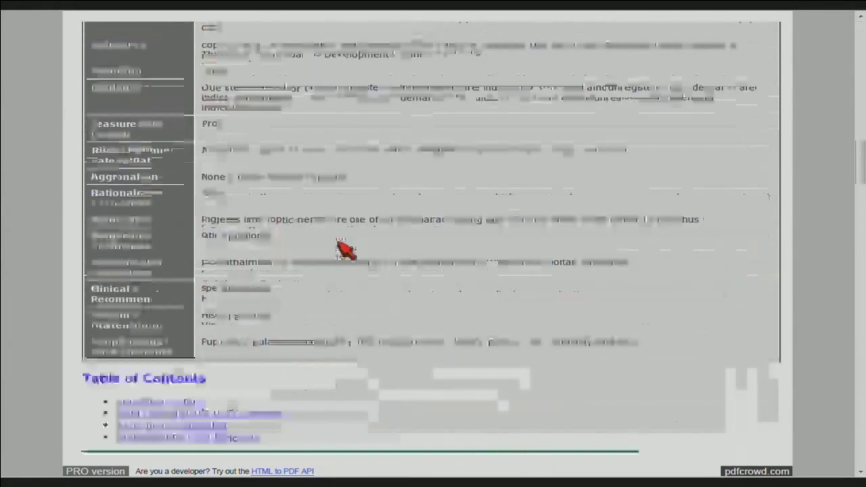
{"action": "scroll", "coordinate": [339, 244], "scroll_direction": "down", "scroll_amount": 10}
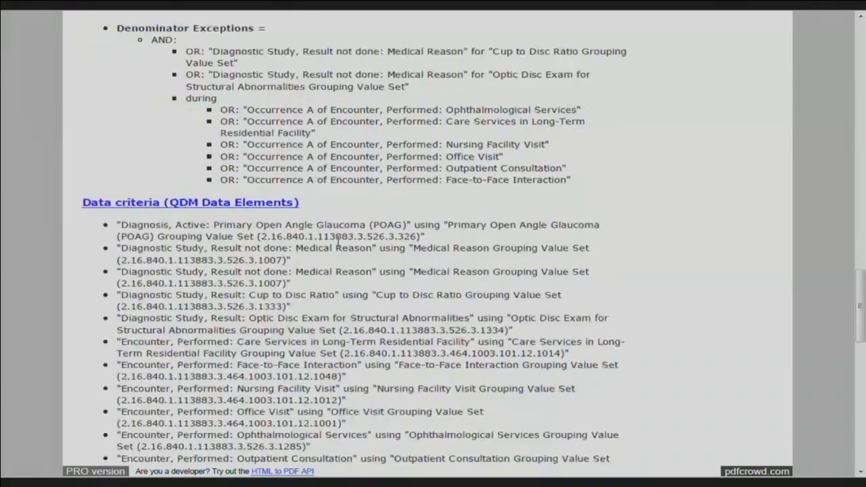
{"action": "scroll", "coordinate": [338, 242], "scroll_direction": "up", "scroll_amount": 8}
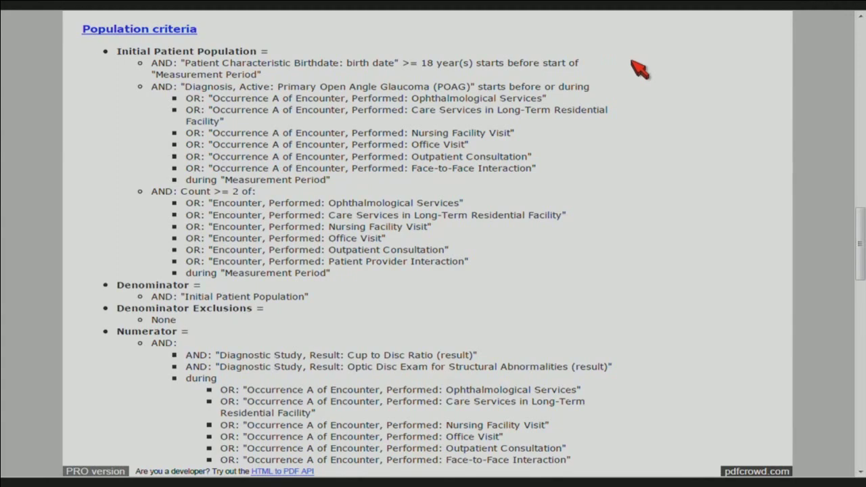
- Return from the IRIS 1 definition document to the practice dashboard in Internet Explorer
{"action": "key", "text": "alt+Tab"}
{"action": "key", "text": "alt+Tab"}
{"action": "key", "text": "alt+Tab"}
{"action": "key", "text": "alt+Tab"}
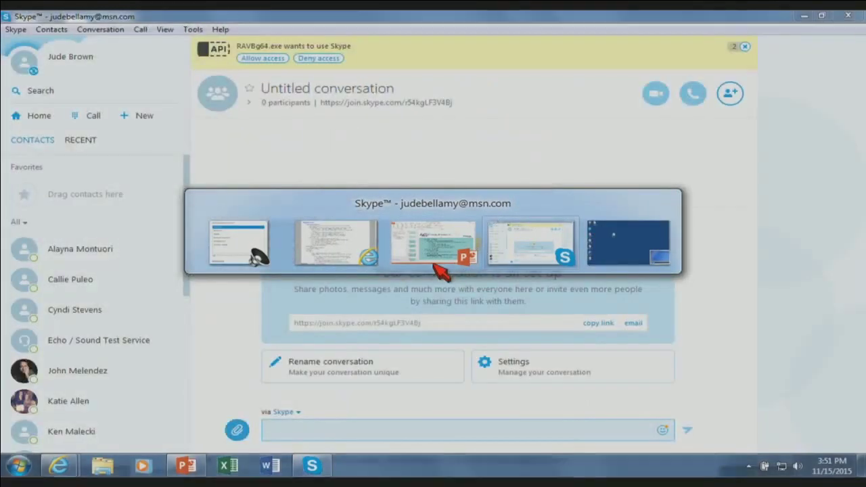
{"action": "key", "text": "alt+Tab"}
{"action": "key", "text": "alt+Tab"}
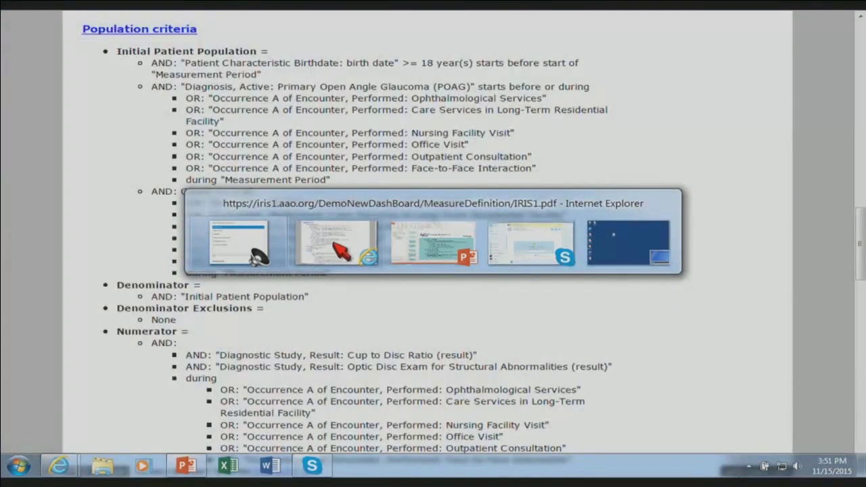
{"action": "left_click", "coordinate": [332, 242]}
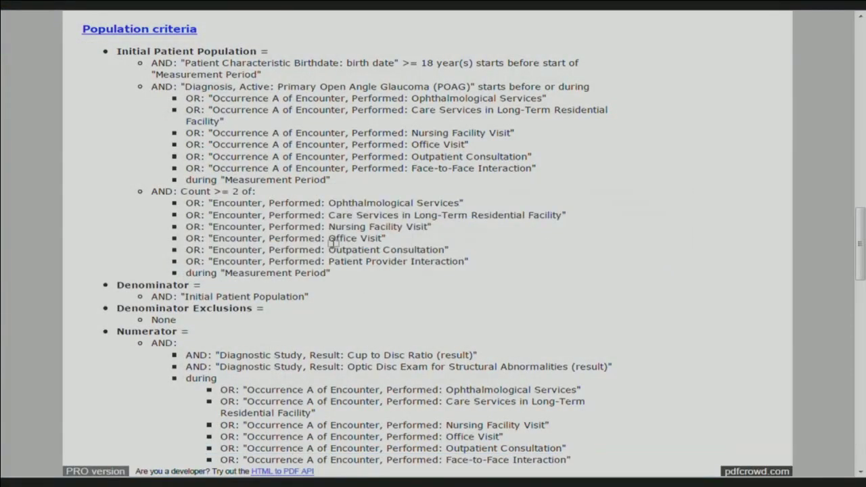
{"action": "mouse_move", "coordinate": [309, 23]}
{"action": "left_click", "coordinate": [329, 23]}
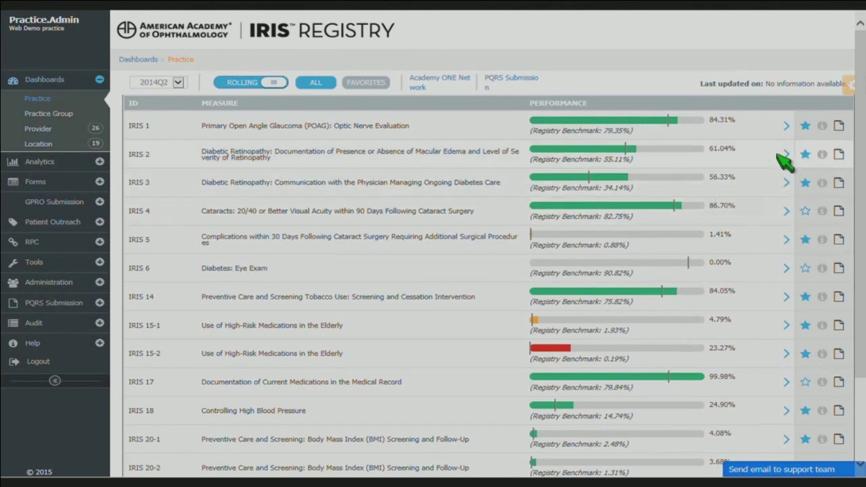
- Open the practice's IRIS 1 details and examine the performance trend against the registry benchmark
{"action": "left_click", "coordinate": [428, 126]}
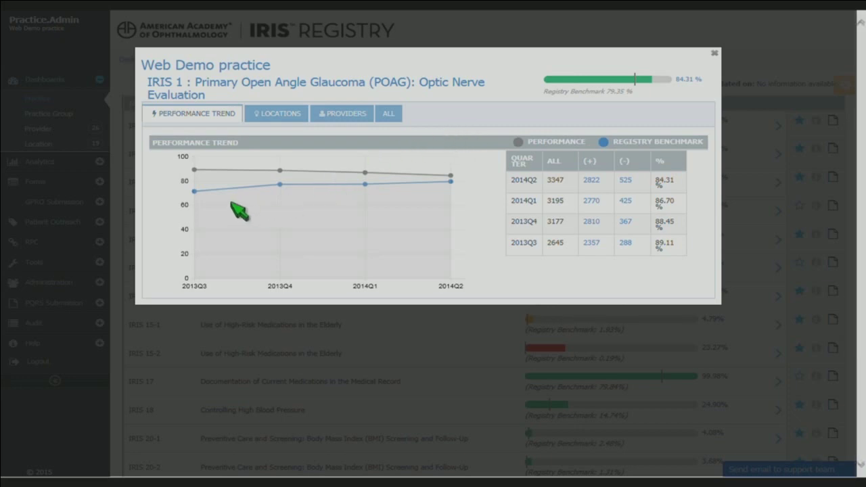
{"action": "mouse_move", "coordinate": [210, 185]}
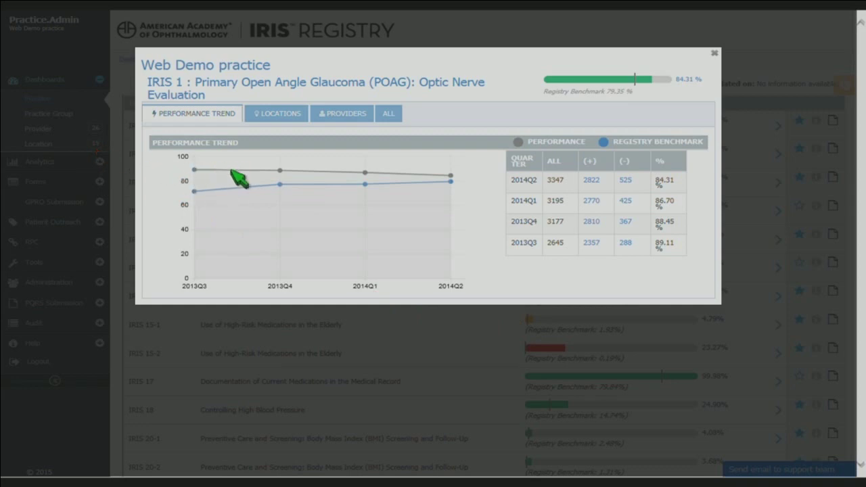
{"action": "mouse_move", "coordinate": [277, 174]}
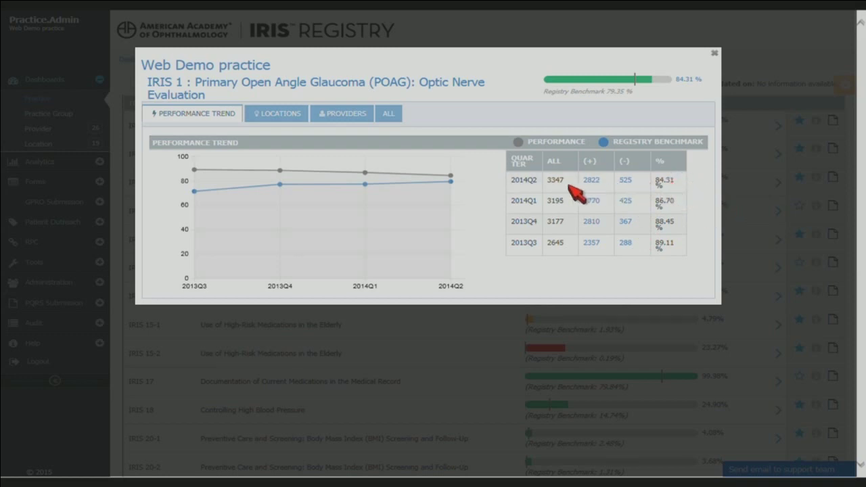
- View the lists of patients who did not meet IRIS 1 in 2014Q2 and in 2013Q3
{"action": "left_click", "coordinate": [626, 182]}
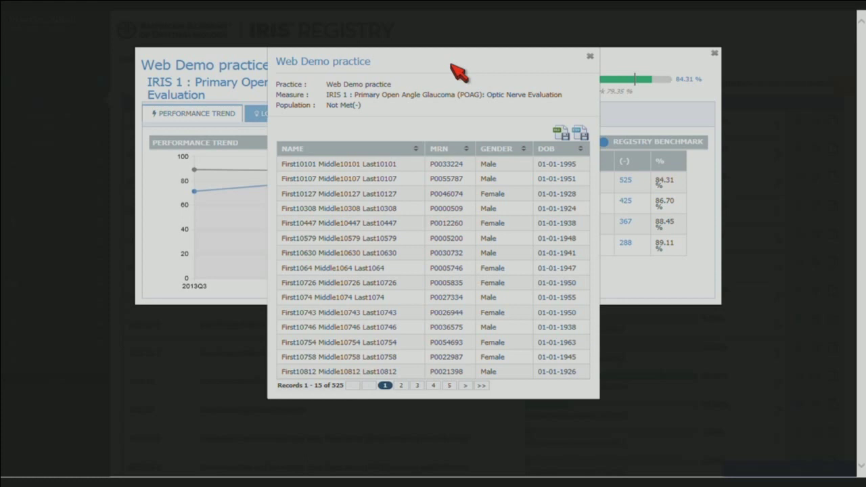
{"action": "left_click", "coordinate": [590, 56]}
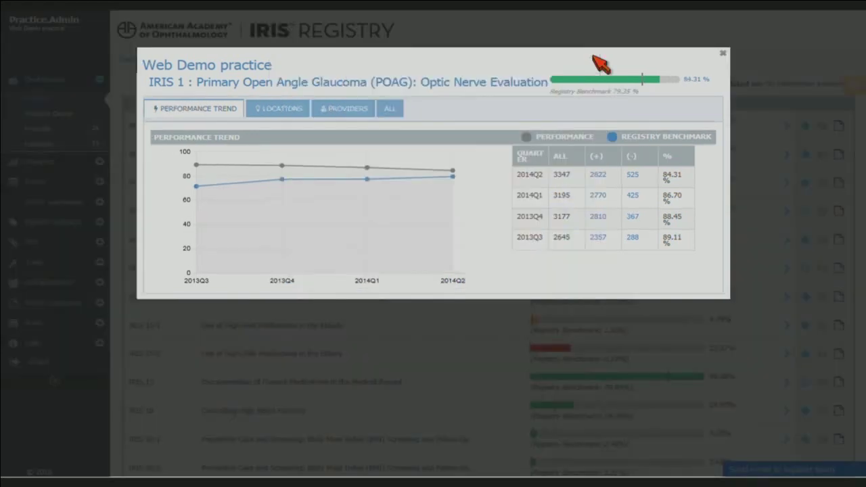
{"action": "left_click", "coordinate": [632, 238]}
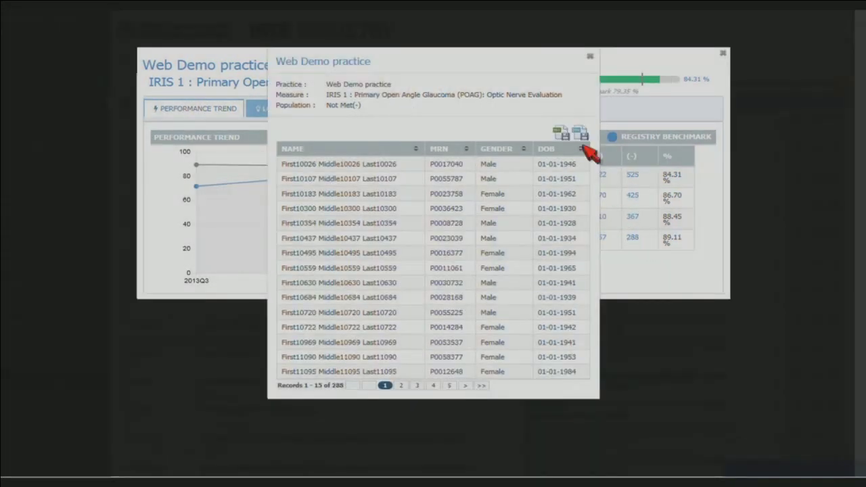
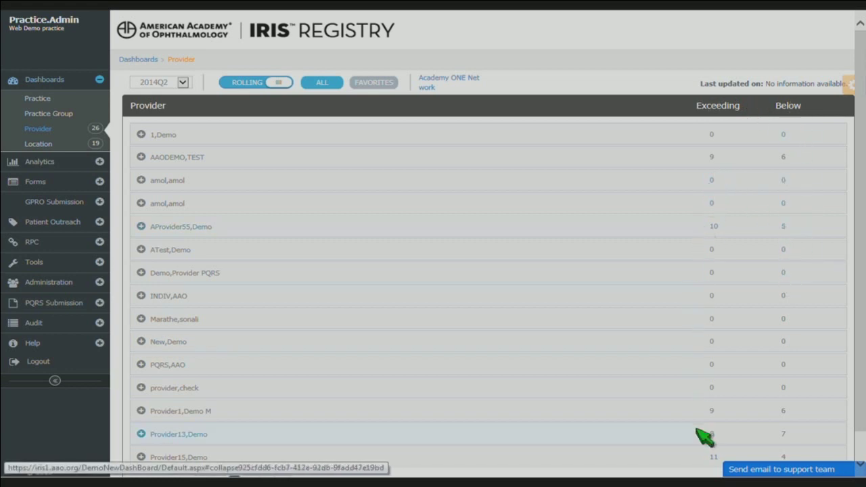
- Expand the AAODEMO test provider on the Provider dashboard and review its measure performance
{"action": "left_click", "coordinate": [247, 163]}
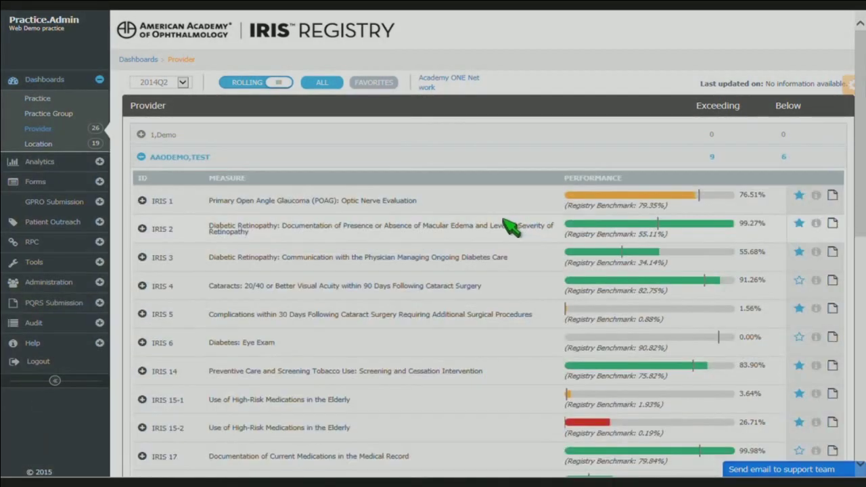
{"action": "scroll", "coordinate": [509, 227], "scroll_direction": "down", "scroll_amount": 1}
{"action": "scroll", "coordinate": [509, 227], "scroll_direction": "down", "scroll_amount": 1}
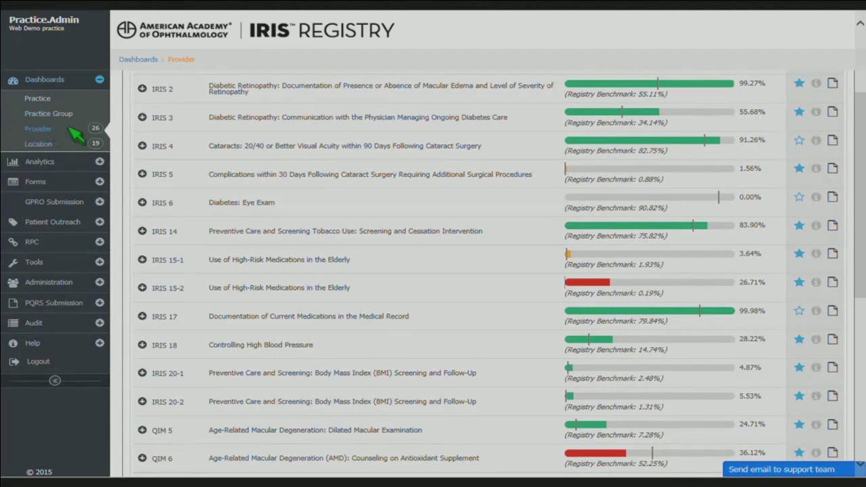
{"action": "scroll", "coordinate": [399, 226], "scroll_direction": "up", "scroll_amount": 3}
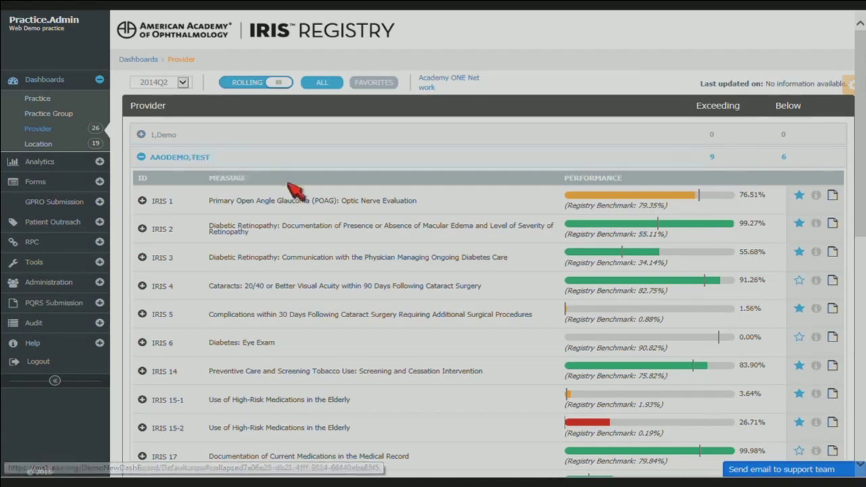
- Expand IRIS 1 for the AAODEMO test provider and examine its quarterly performance trend
{"action": "scroll", "coordinate": [558, 209], "scroll_direction": "down", "scroll_amount": 2}
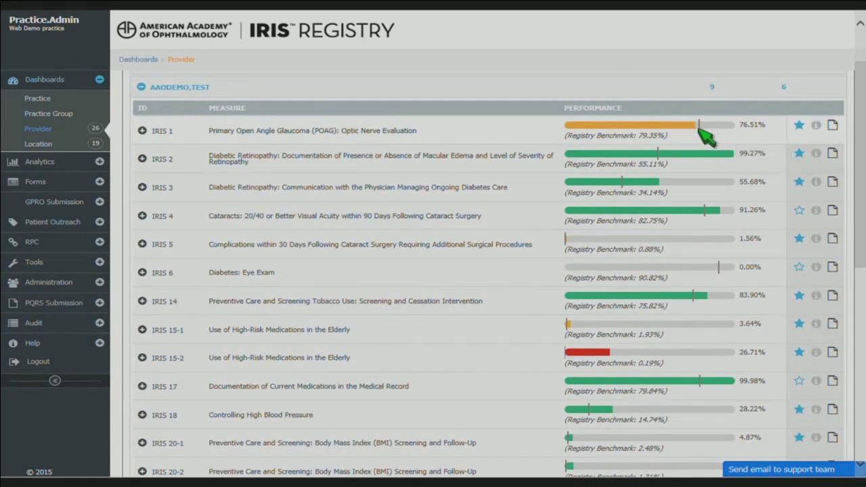
{"action": "left_click", "coordinate": [366, 132]}
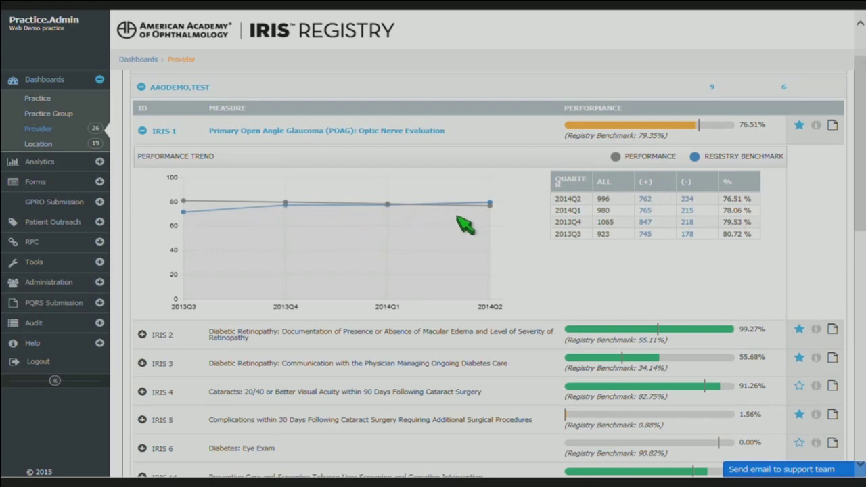
{"action": "left_click", "coordinate": [647, 199]}
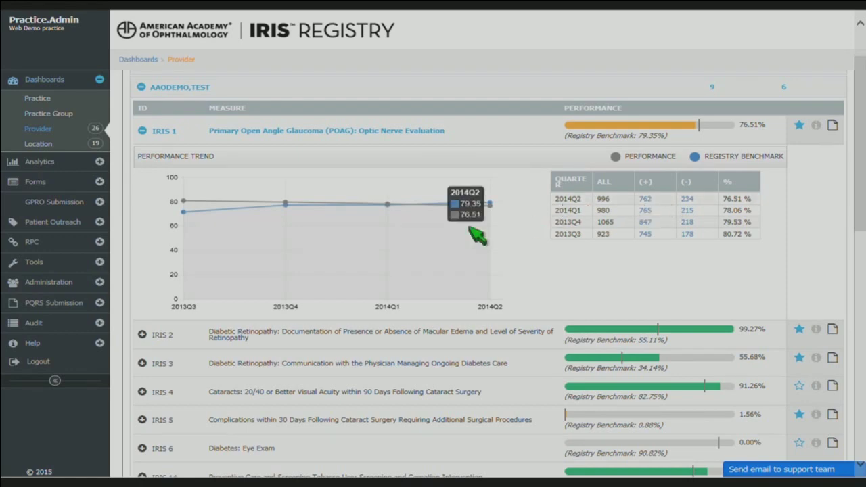
- Open the Location dashboard and review how many measures each location has exceeding and below benchmark
{"action": "left_click", "coordinate": [39, 145]}
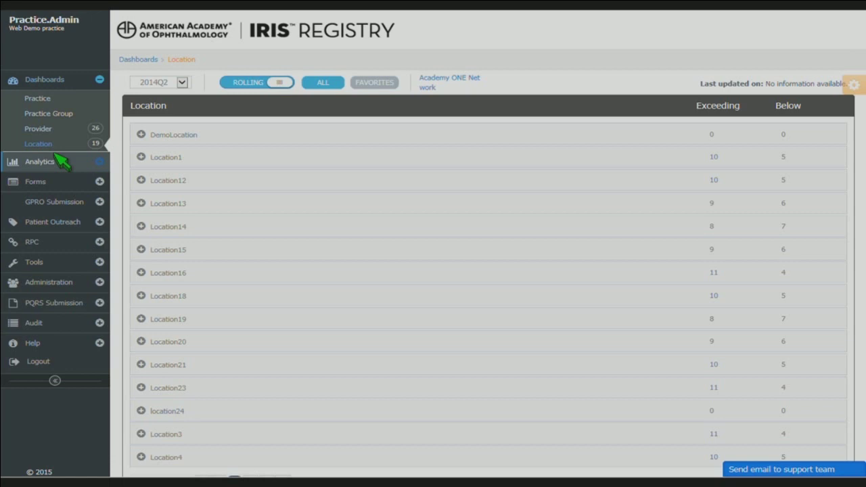
{"action": "scroll", "coordinate": [215, 195], "scroll_direction": "down", "scroll_amount": 1}
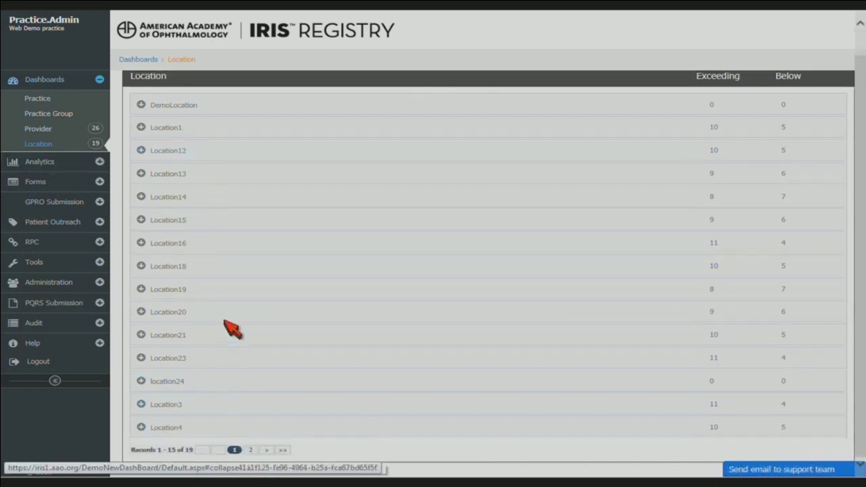
{"action": "scroll", "coordinate": [223, 226], "scroll_direction": "up", "scroll_amount": 1}
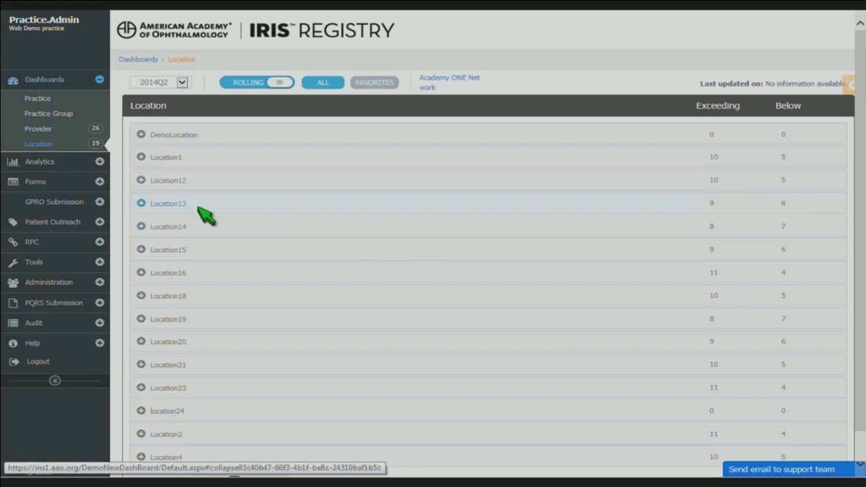
- Go back to the Practice dashboard and from there open My Analytics
{"action": "left_click", "coordinate": [58, 104]}
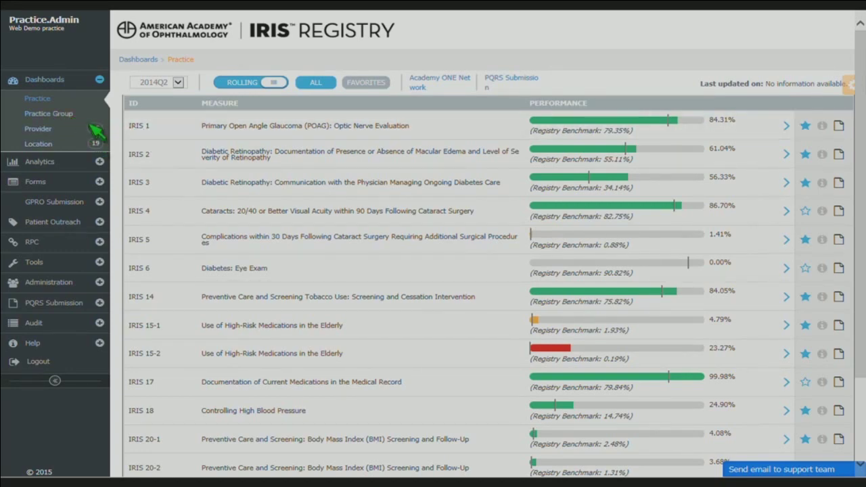
{"action": "left_click", "coordinate": [44, 165]}
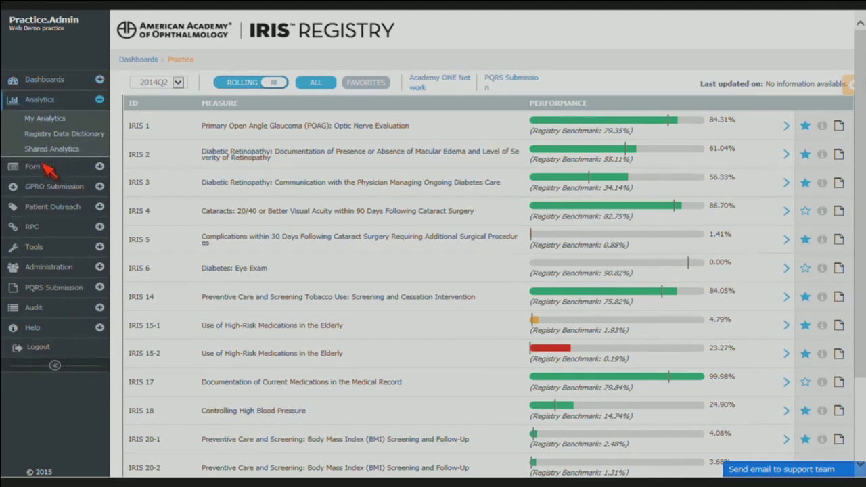
{"action": "left_click", "coordinate": [45, 118]}
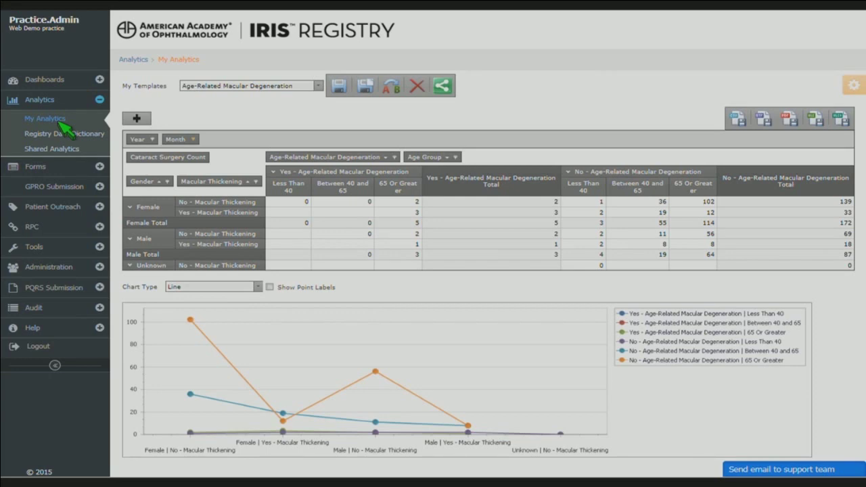
- Load the analytics template "Age-Related Macular Degeneration -2"
{"action": "left_click", "coordinate": [317, 86]}
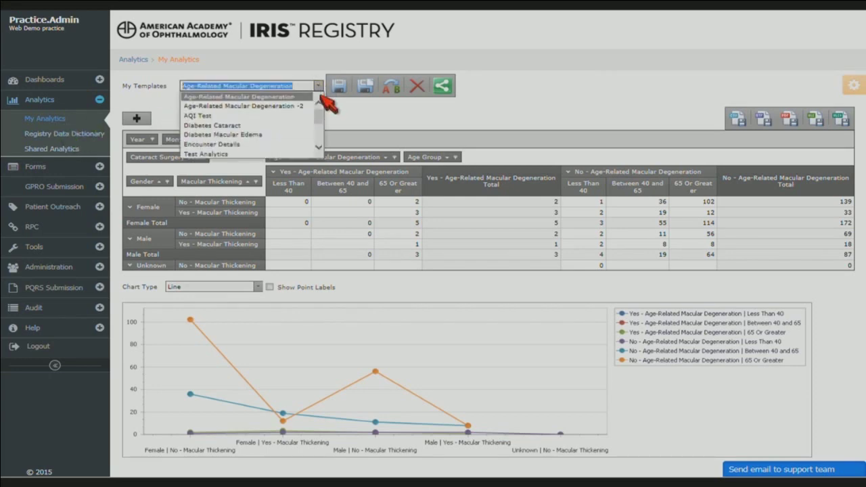
{"action": "left_click", "coordinate": [303, 105]}
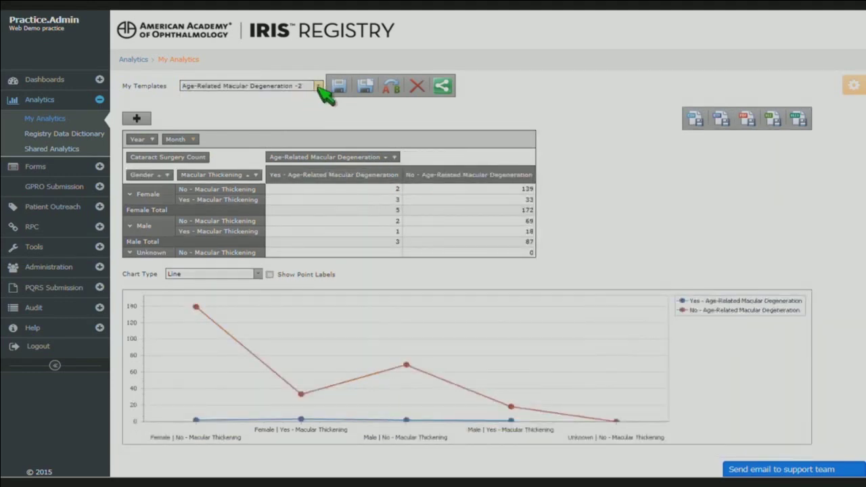
{"action": "left_click", "coordinate": [318, 86]}
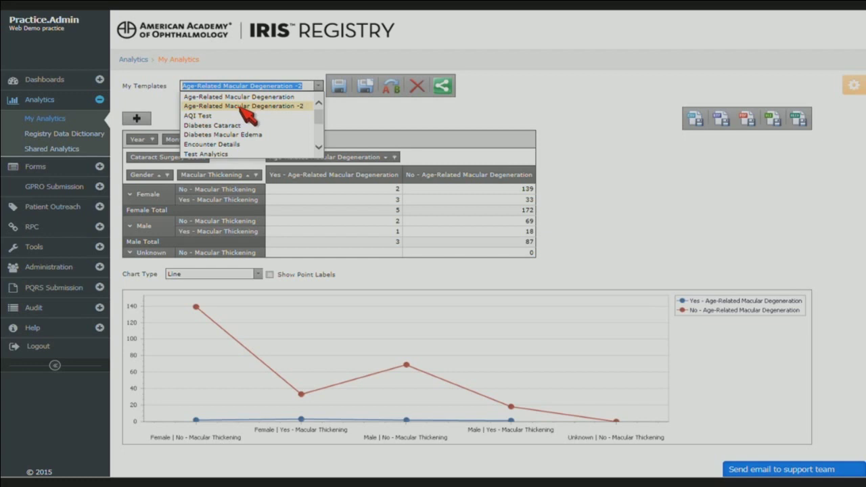
{"action": "left_click", "coordinate": [410, 130]}
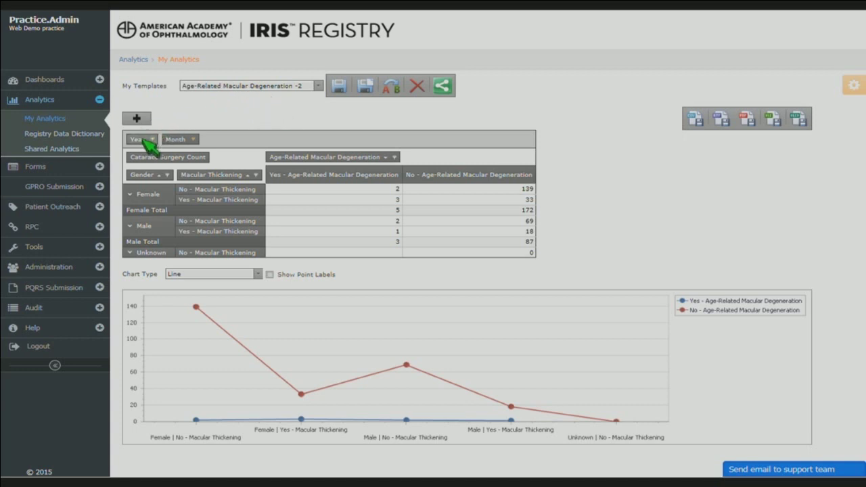
- Drill down into the patients counted for females with both macular thickening and age-related macular degeneration, and close the list
{"action": "left_click_drag", "start_coordinate": [144, 146], "coordinate": [158, 162]}
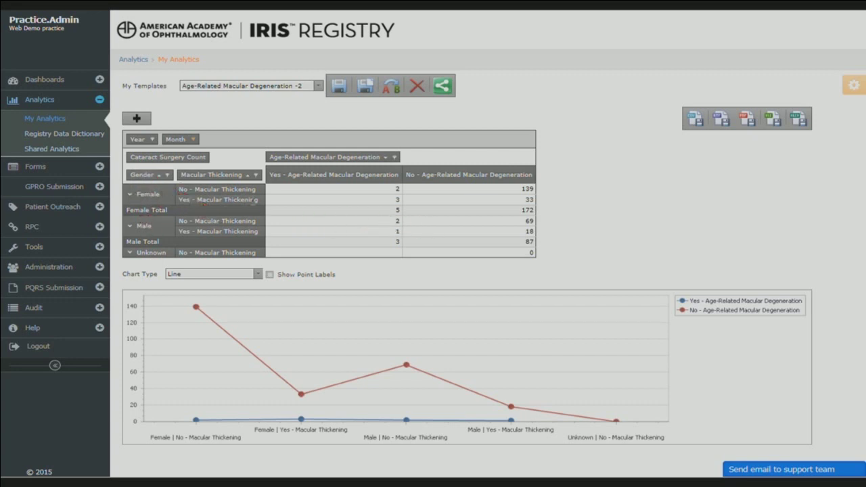
{"action": "left_click", "coordinate": [398, 199]}
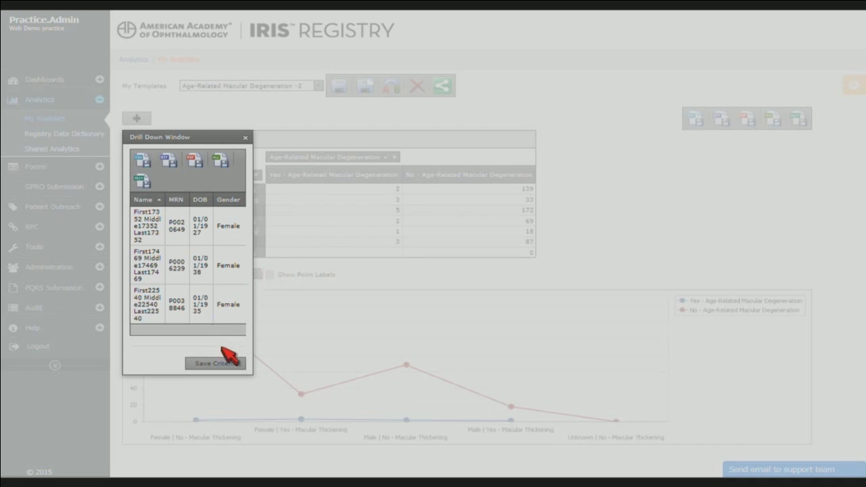
{"action": "left_click", "coordinate": [247, 138]}
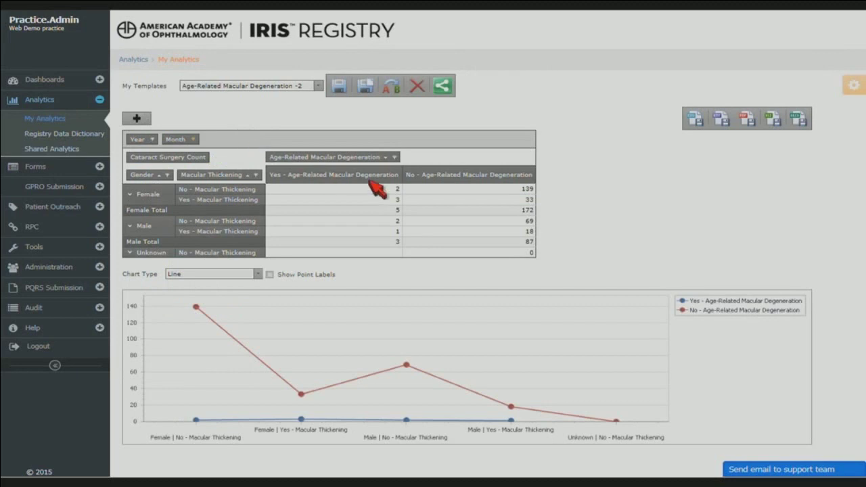
- View the Year filter's options without changing them, and filter Gender to show only Female
{"action": "left_click", "coordinate": [151, 139]}
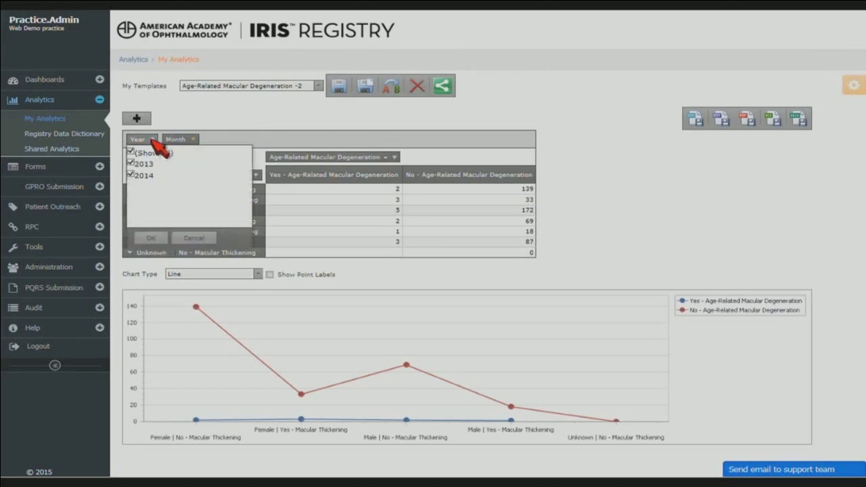
{"action": "left_click", "coordinate": [235, 142]}
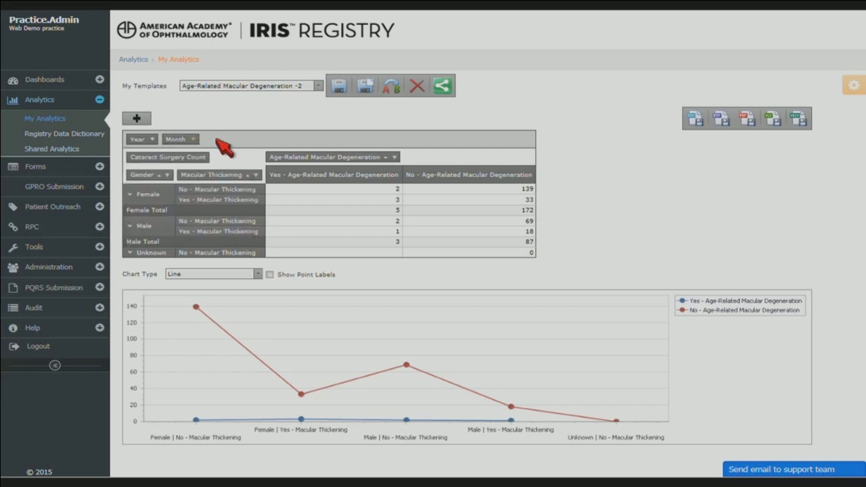
{"action": "left_click", "coordinate": [169, 174]}
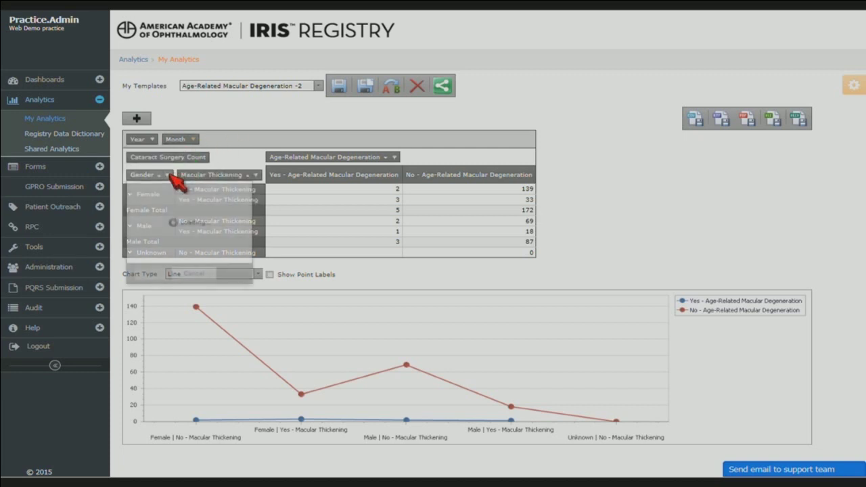
{"action": "left_click", "coordinate": [133, 188]}
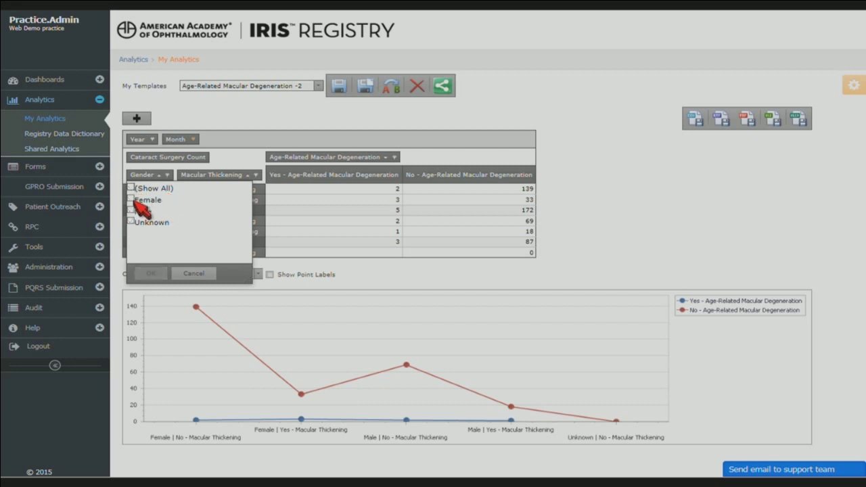
{"action": "left_click", "coordinate": [132, 200]}
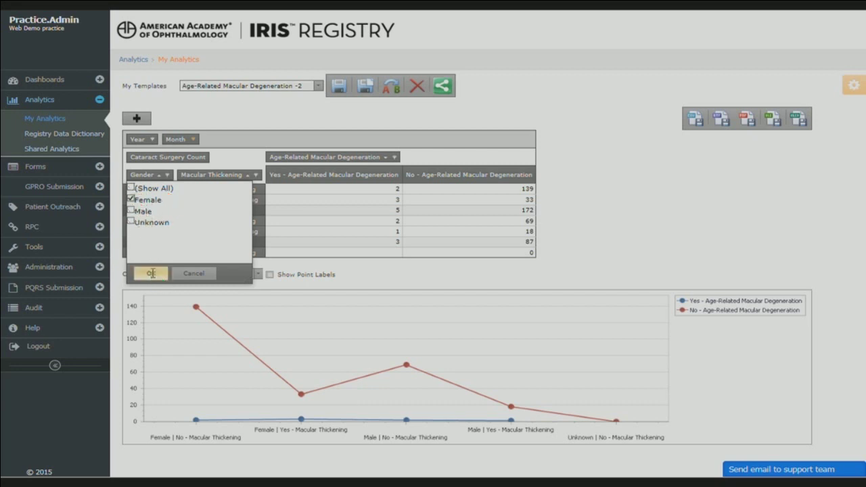
{"action": "left_click", "coordinate": [150, 273]}
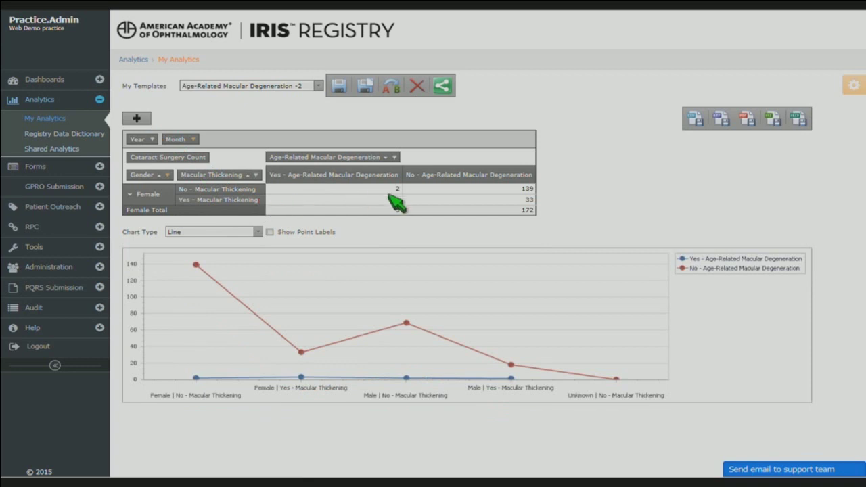
- Add the Age Group field to the pivot table's rows after Macular Thickening and expand the row groups
{"action": "right_click", "coordinate": [235, 175]}
{"action": "left_click", "coordinate": [283, 209]}
{"action": "left_click_drag", "start_coordinate": [295, 48], "coordinate": [555, 30]}
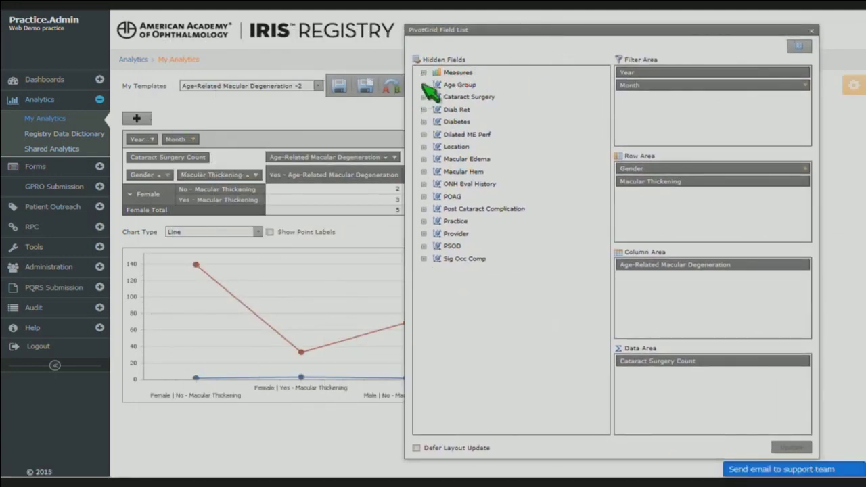
{"action": "left_click", "coordinate": [424, 85]}
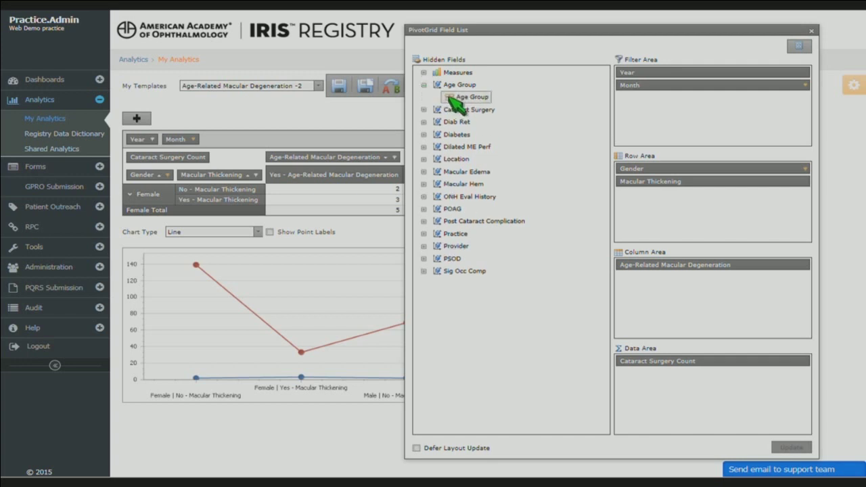
{"action": "mouse_move", "coordinate": [457, 101]}
{"action": "left_mouse_down"}
{"action": "mouse_move", "coordinate": [425, 184]}
{"action": "mouse_move", "coordinate": [253, 180]}
{"action": "mouse_move", "coordinate": [261, 178]}
{"action": "left_mouse_up"}
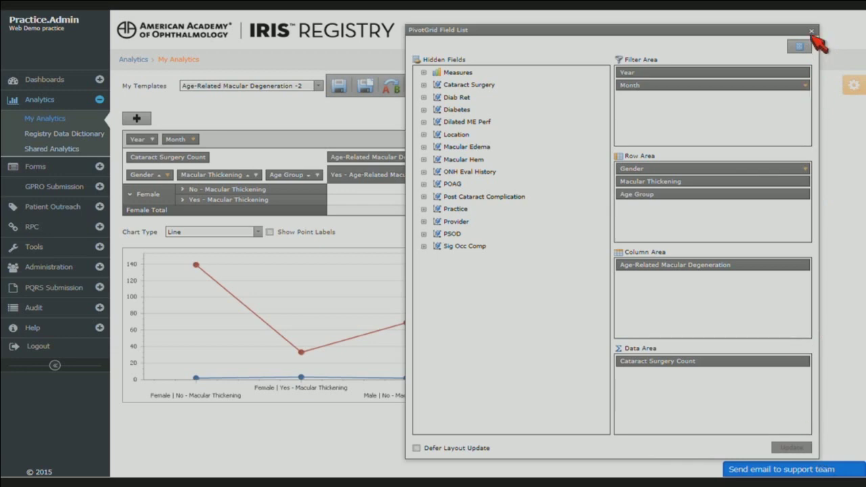
{"action": "left_click", "coordinate": [812, 31]}
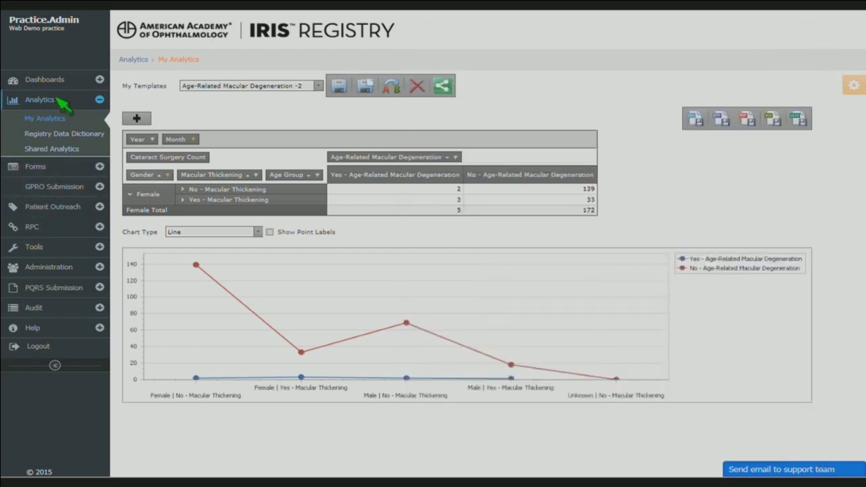
{"action": "left_click", "coordinate": [138, 120]}
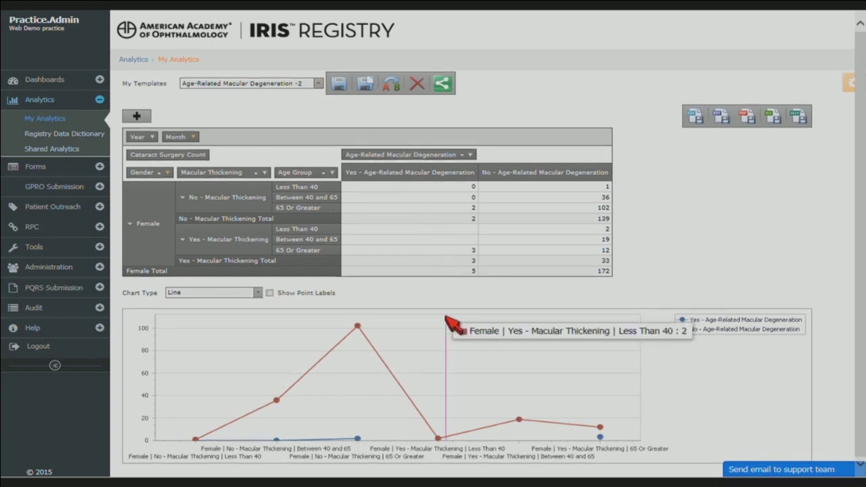
- Change the chart below the pivot table to the StepArea type
{"action": "mouse_move", "coordinate": [196, 381]}
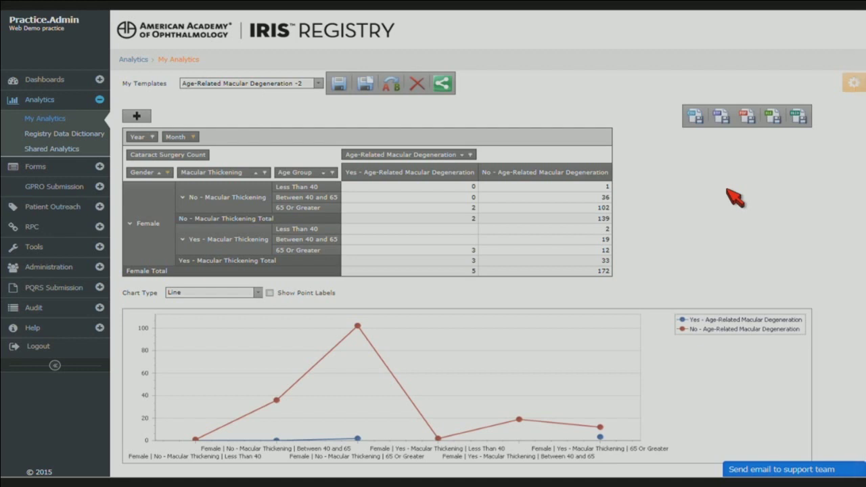
{"action": "mouse_move", "coordinate": [375, 359]}
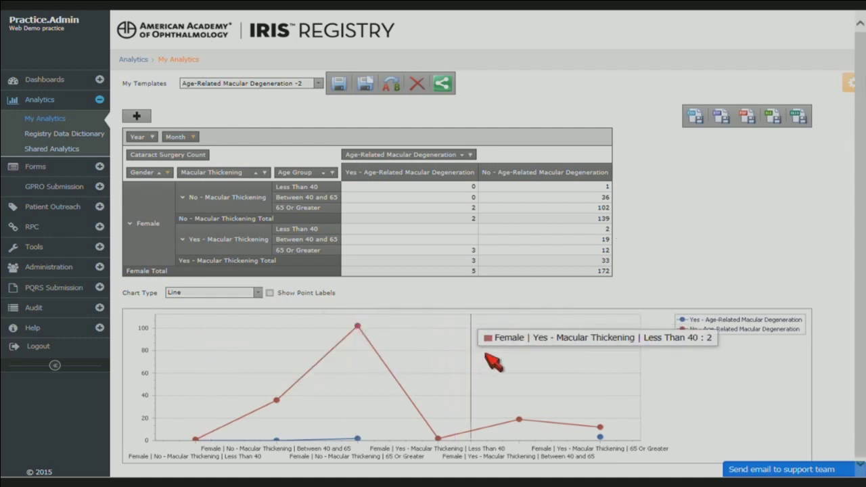
{"action": "left_click", "coordinate": [257, 292]}
{"action": "scroll", "coordinate": [257, 314], "scroll_direction": "down", "scroll_amount": 6}
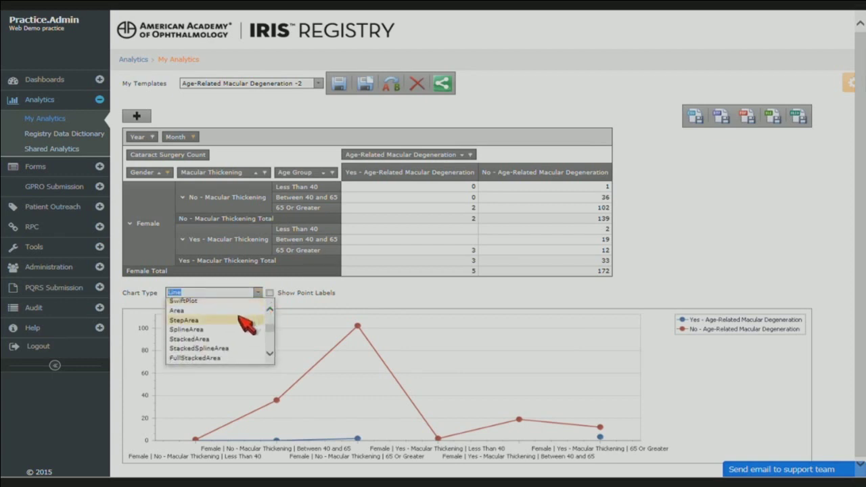
{"action": "left_click", "coordinate": [235, 319]}
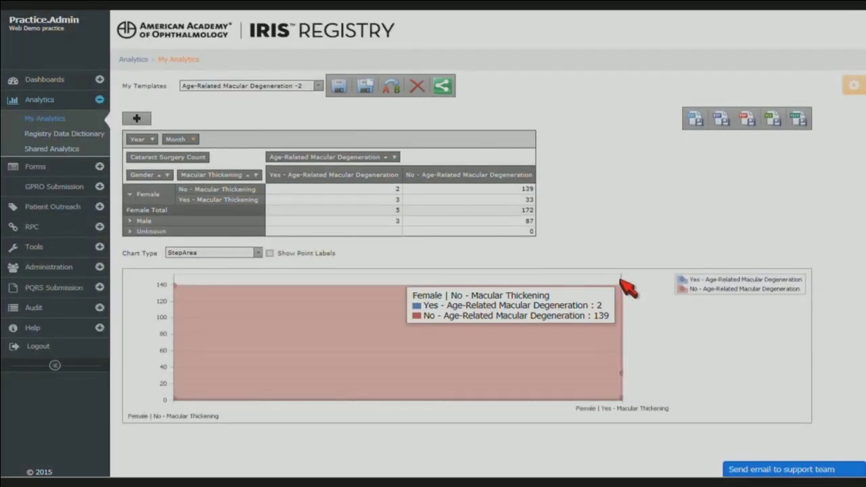
- Set the chart type back to Line
{"action": "left_click", "coordinate": [257, 253]}
{"action": "scroll", "coordinate": [251, 287], "scroll_direction": "up", "scroll_amount": 3}
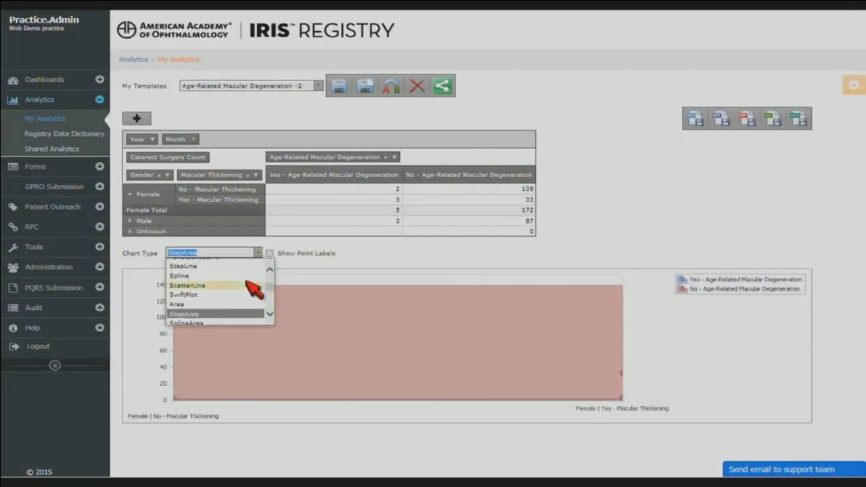
{"action": "scroll", "coordinate": [210, 275], "scroll_direction": "up", "scroll_amount": 2}
{"action": "left_click", "coordinate": [198, 278]}
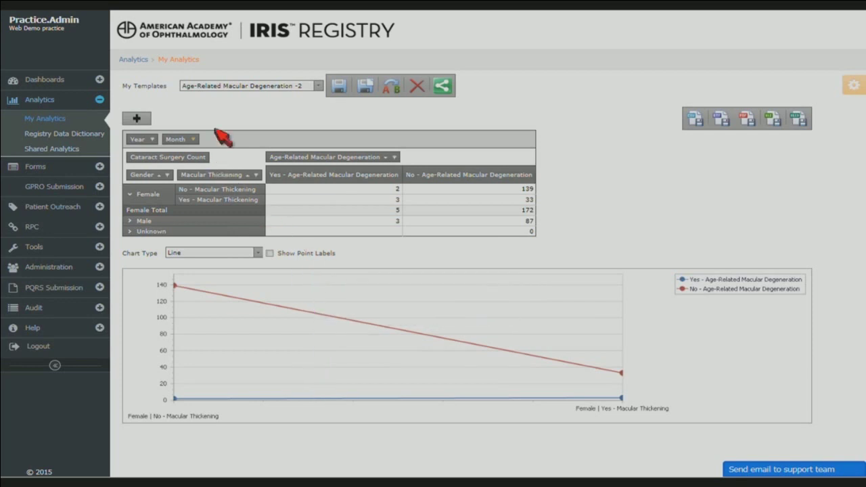
- Load the analytics template "Diabetes Cataract" and, with its rows expanded, sort Diabetes so the Yes group comes first
{"action": "left_click", "coordinate": [316, 87]}
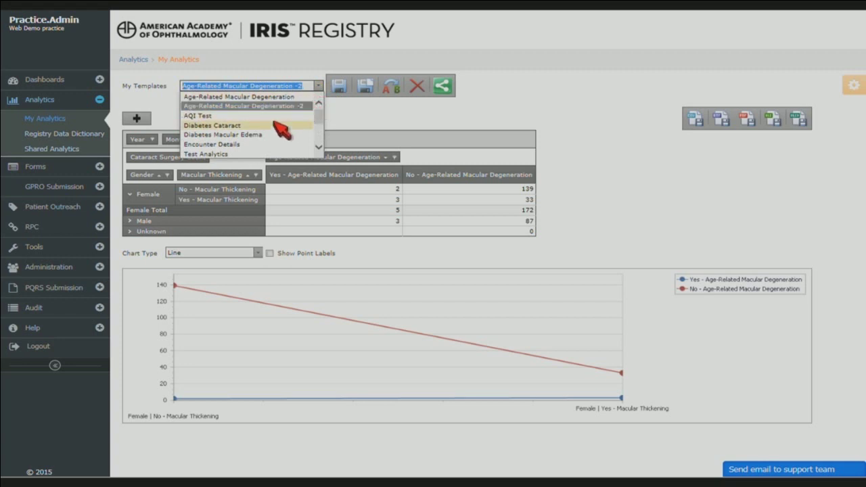
{"action": "left_click", "coordinate": [274, 126]}
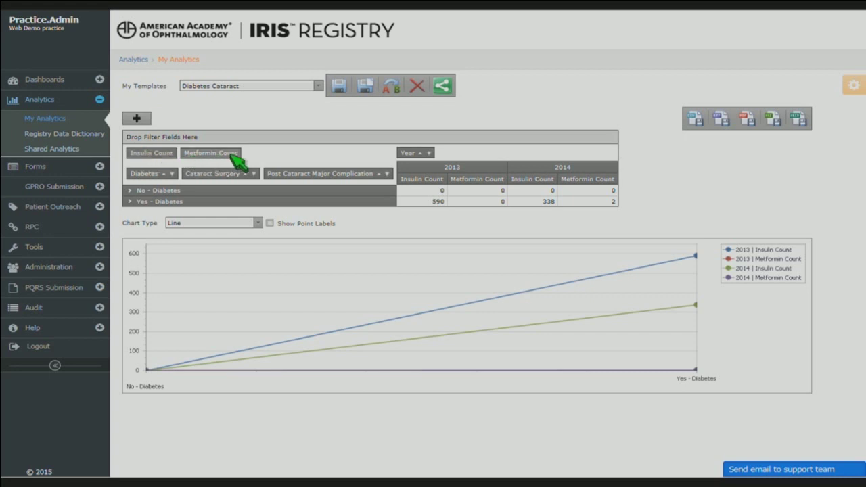
{"action": "left_click_drag", "start_coordinate": [144, 177], "coordinate": [239, 187]}
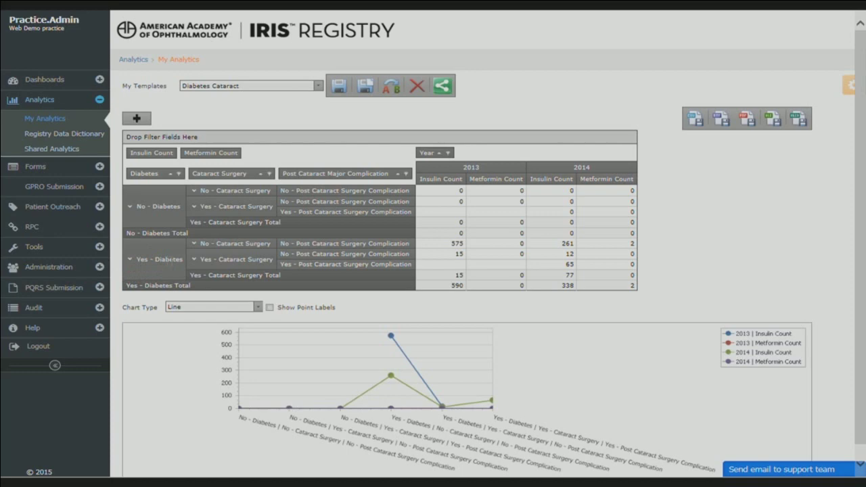
{"action": "left_click", "coordinate": [174, 175]}
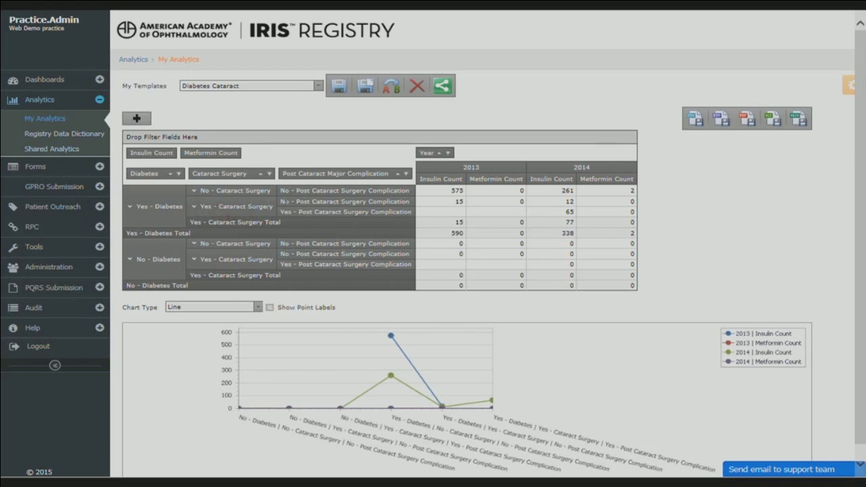
- Filter Cataract Surgery to show only "Yes - Cataract Surgery"
{"action": "left_click", "coordinate": [268, 174]}
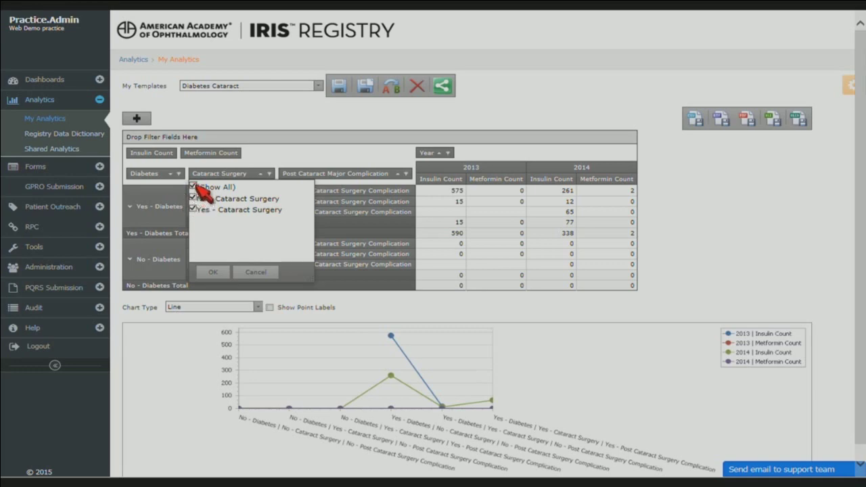
{"action": "left_click", "coordinate": [193, 187]}
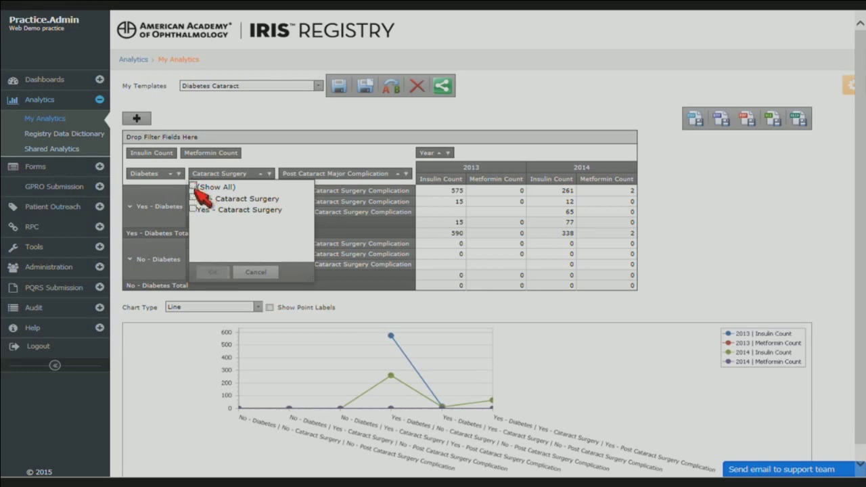
{"action": "left_click", "coordinate": [193, 209]}
{"action": "left_click", "coordinate": [212, 273]}
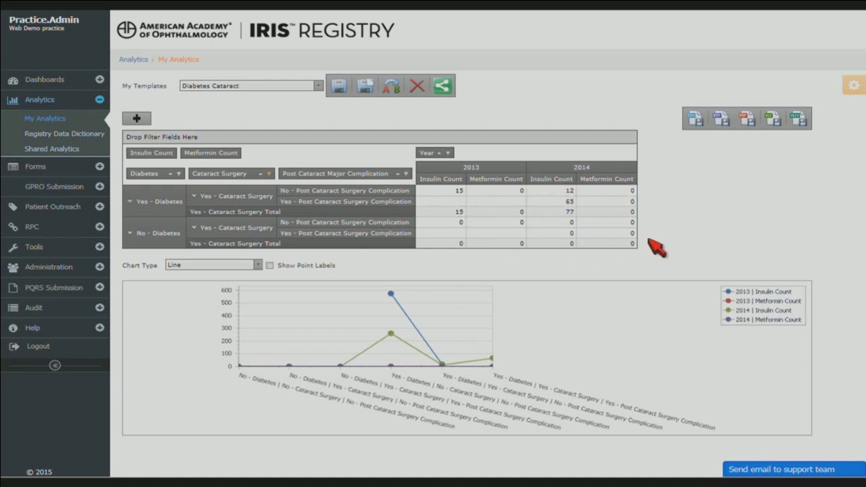
- Drill down into the 2014 Insulin Count patients with diabetes, cataract surgery and a post-surgery complication, and close the list
{"action": "double_click", "coordinate": [569, 201]}
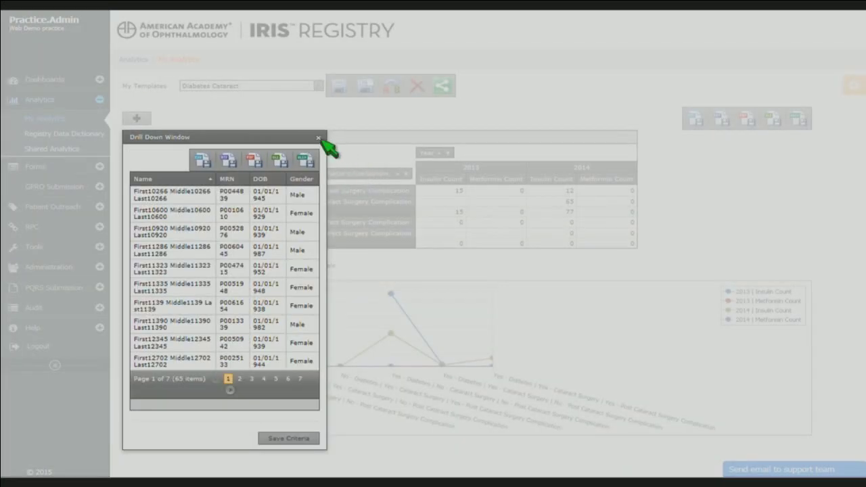
{"action": "left_click", "coordinate": [319, 138]}
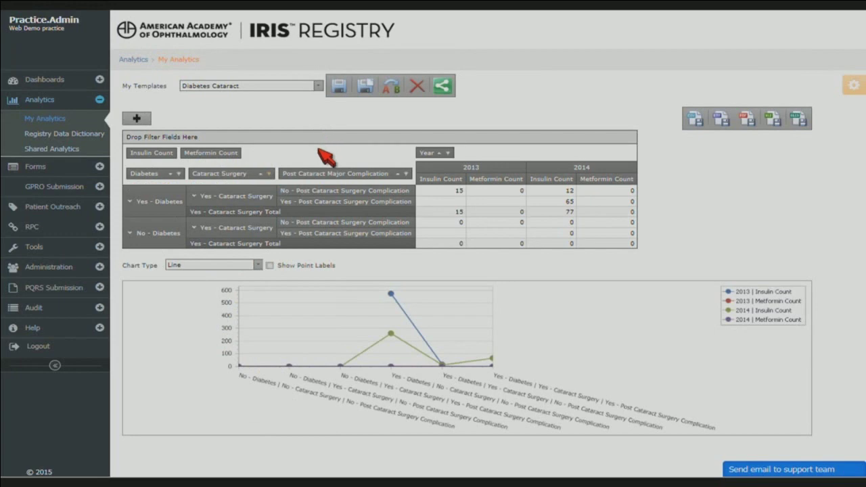